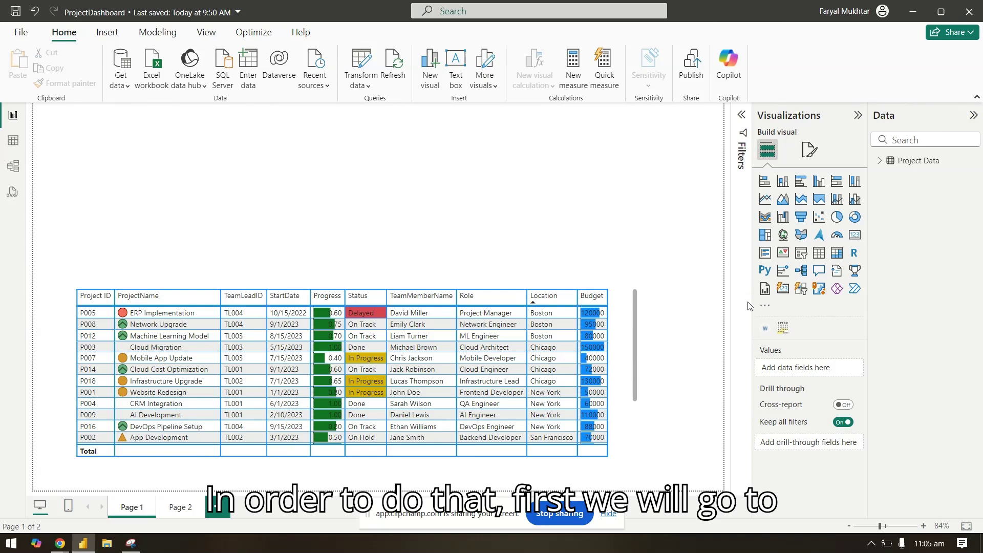
Step: Search the visuals gallery for 'tim' and add Microsoft's Timeline Slicer to the report
left_click(764, 306)
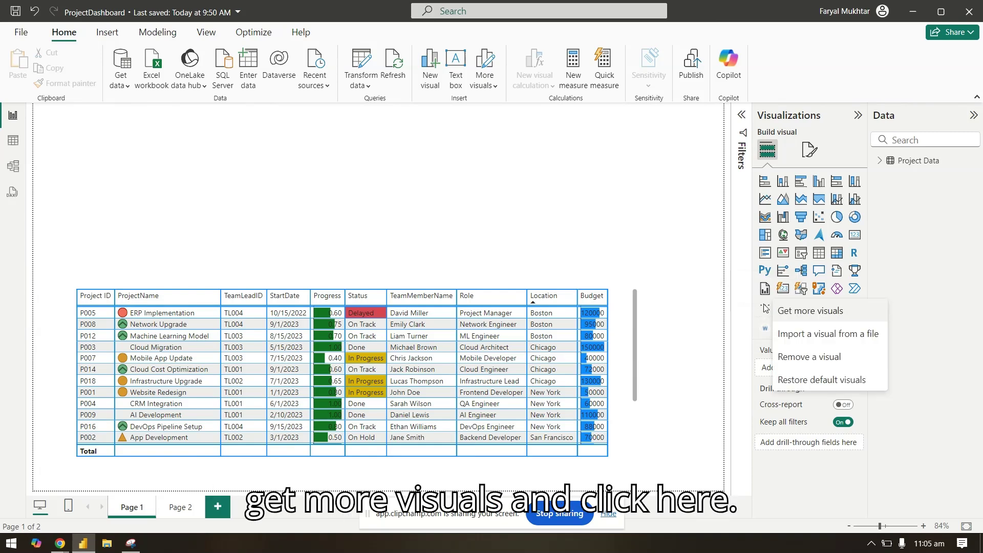
left_click(821, 314)
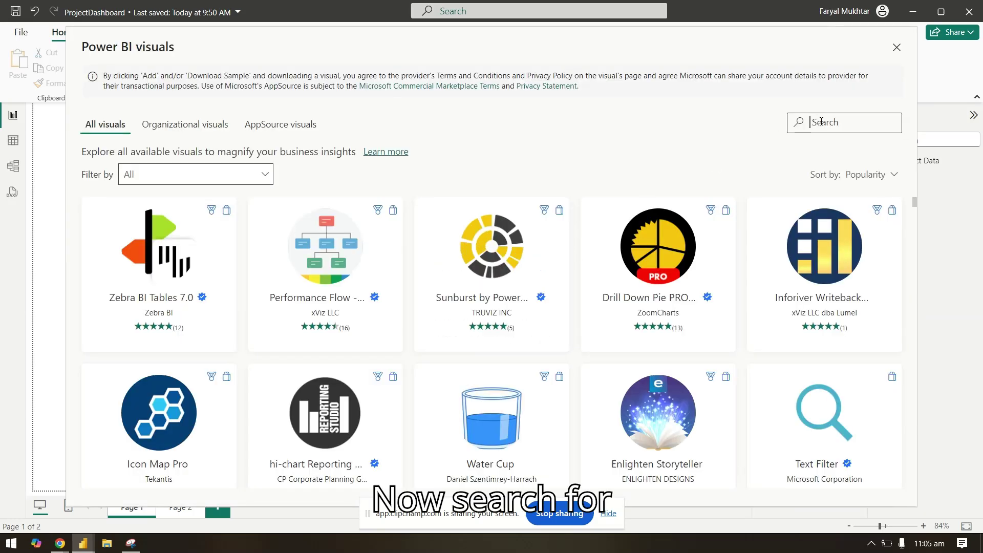
type("tim")
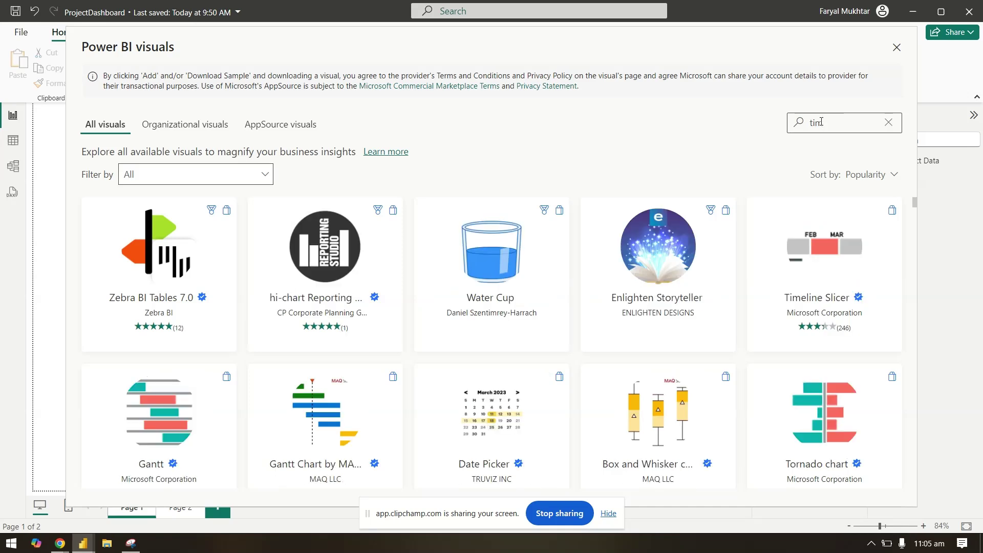
left_click(862, 291)
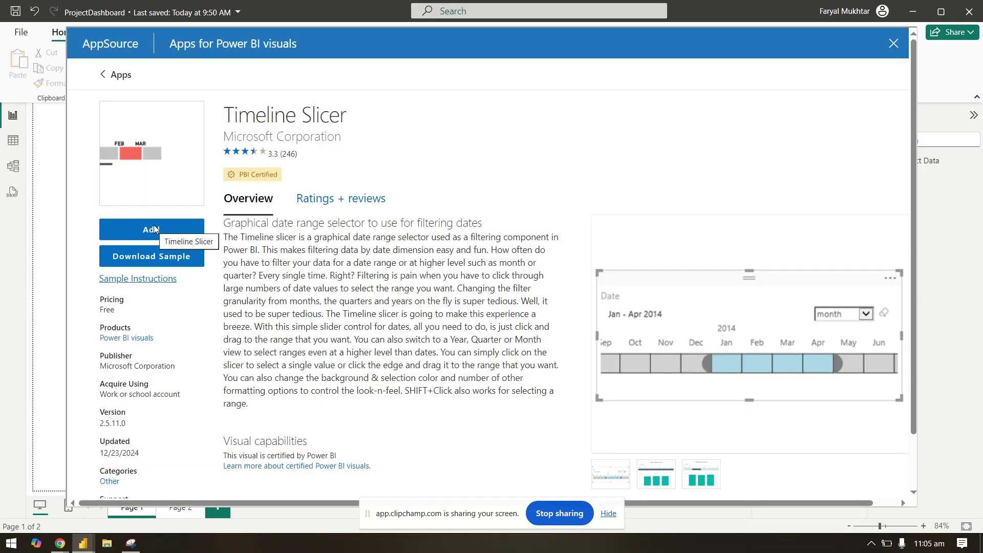
left_click(157, 232)
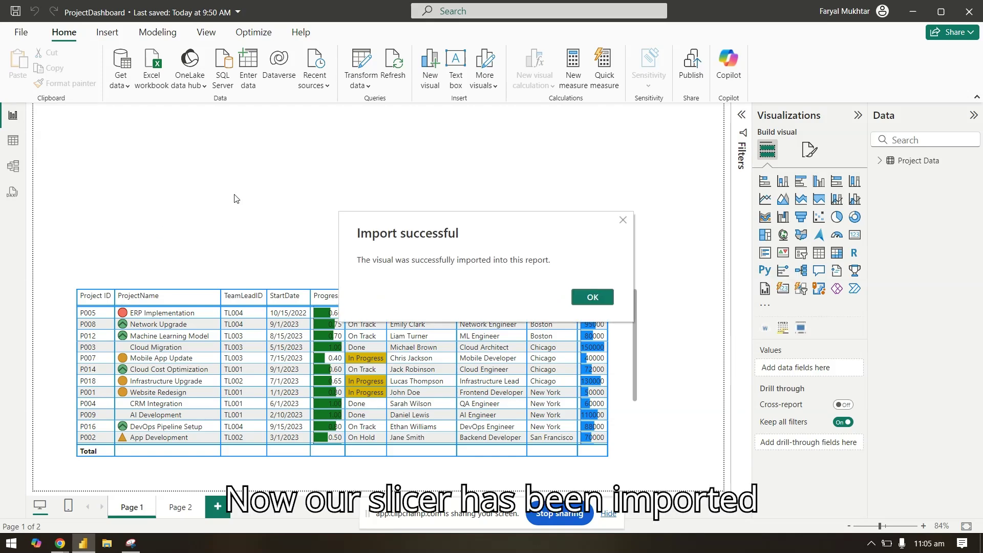
Step: Dismiss the import-successful message for the Timeline visual
left_click(593, 299)
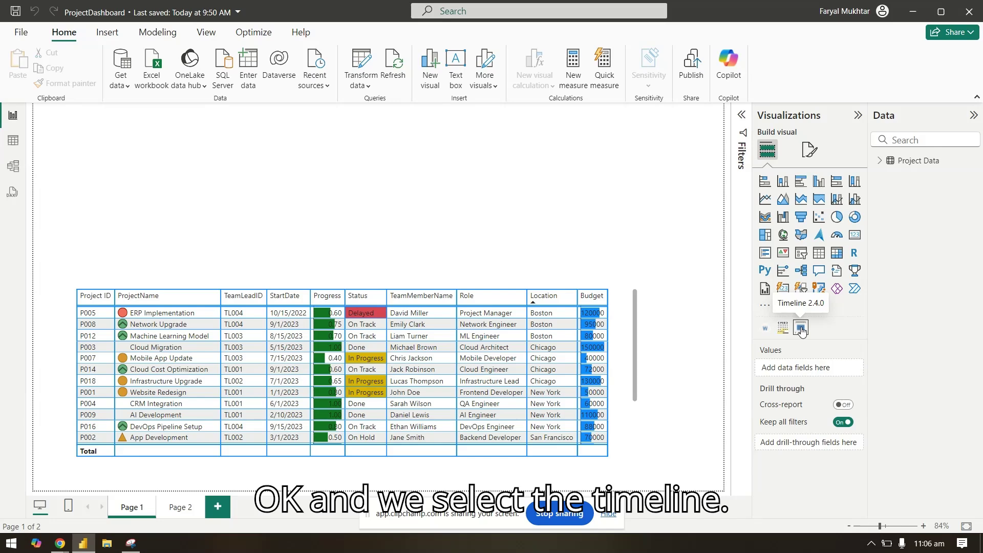
Step: Place a timeline visual on the page and drag Project Data's StartDate into its Time field
left_click(801, 330)
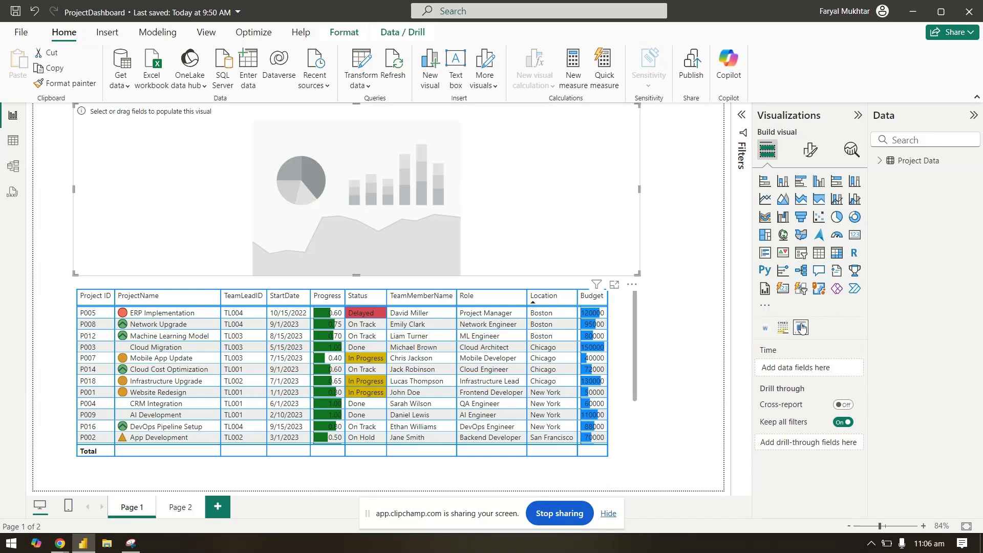
left_click(880, 161)
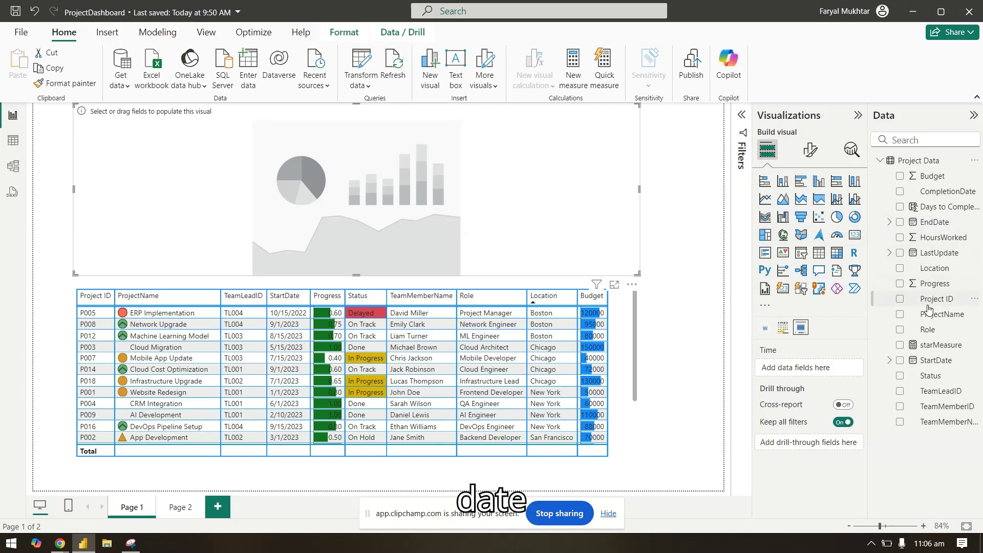
left_click_drag(932, 363, 813, 370)
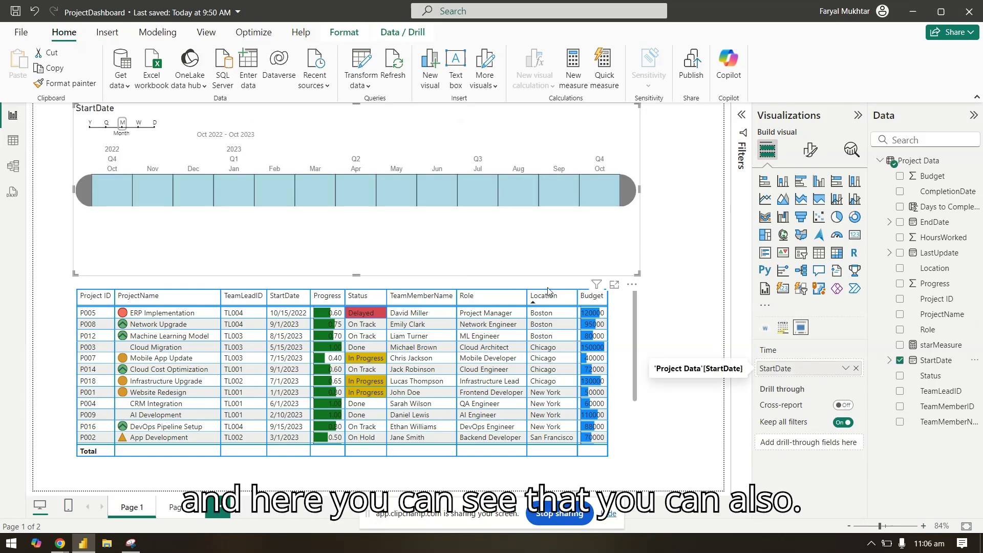
left_click(90, 128)
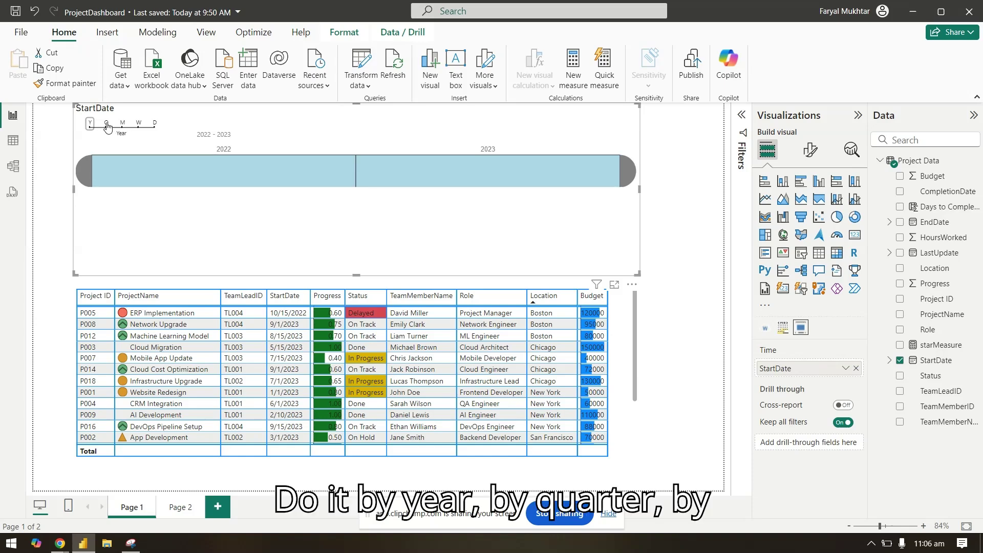
left_click(107, 124)
left_click(122, 125)
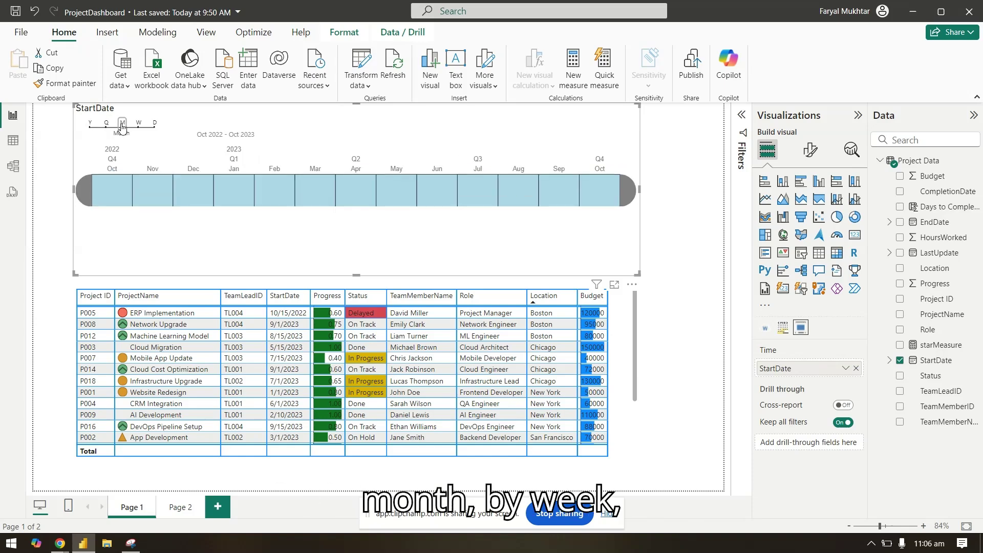
left_click(137, 129)
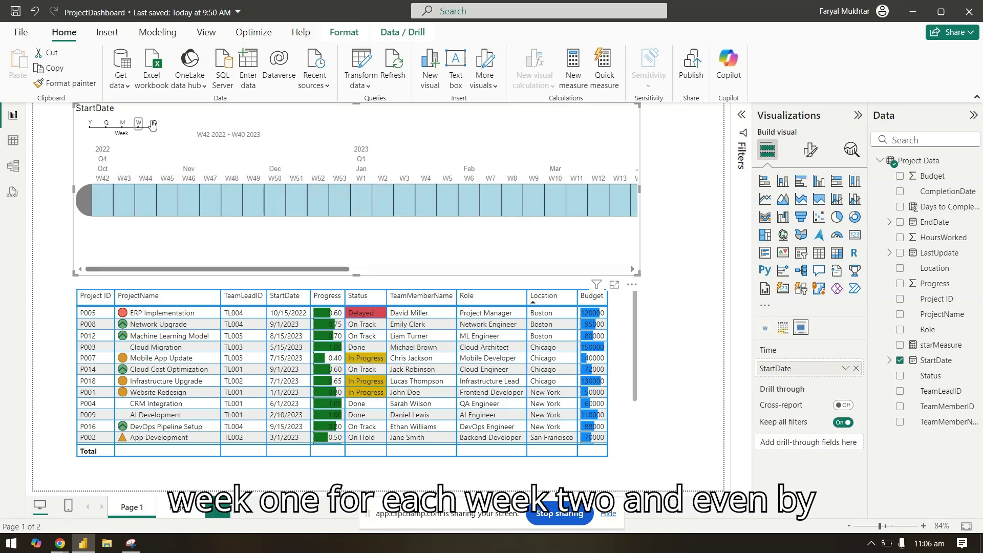
left_click(155, 125)
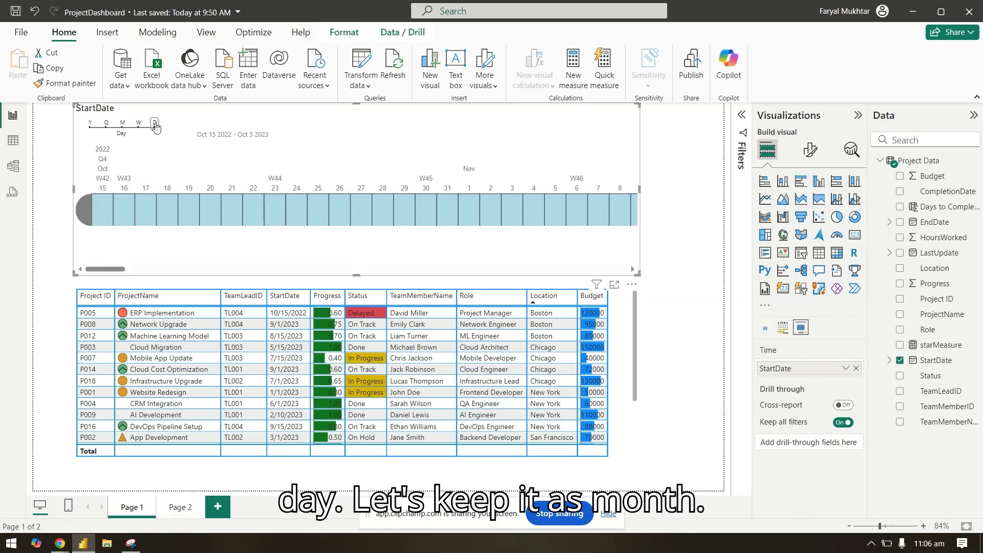
left_click(122, 124)
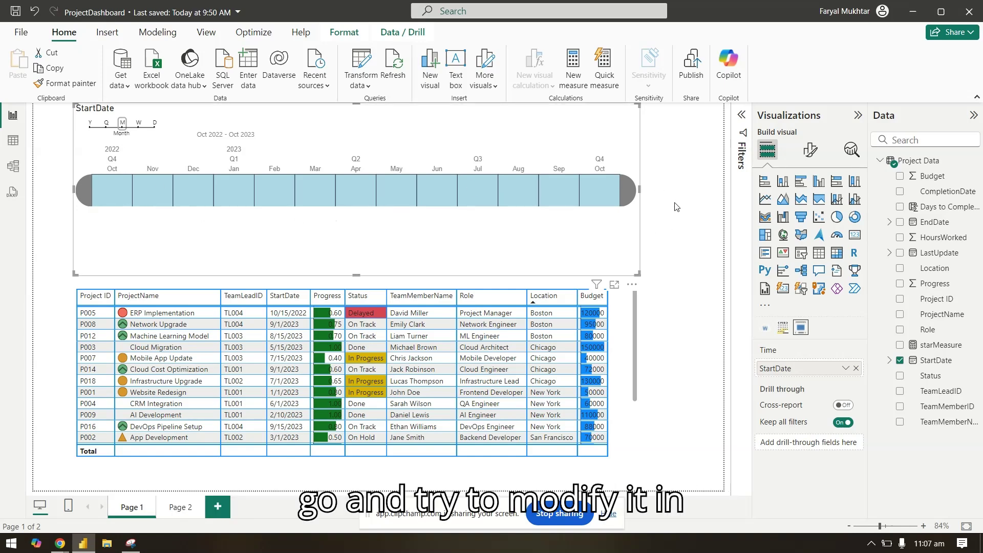
Step: In the slicer's Format visual, expand Force selection and turn Latest available period on, then off again
left_click(818, 155)
left_click(804, 238)
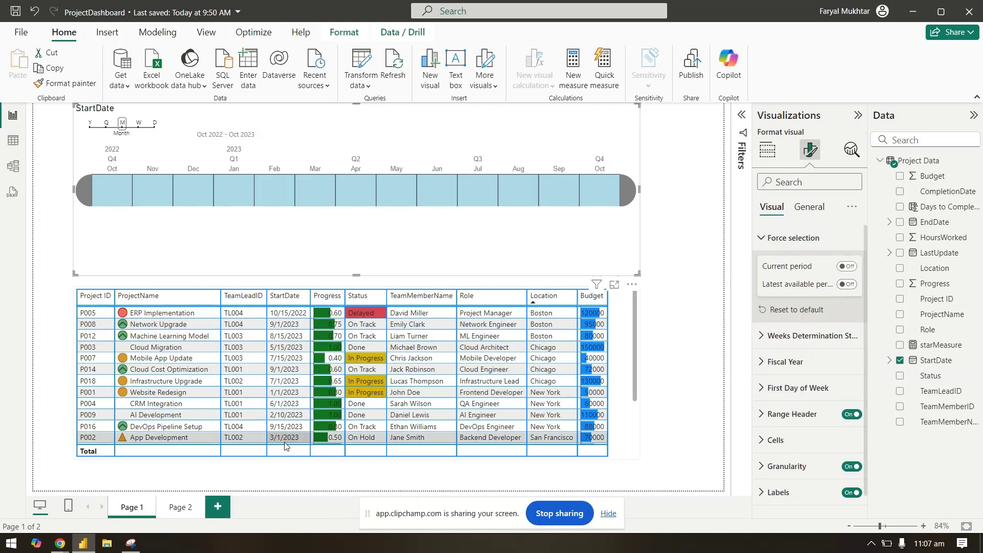
left_click(845, 285)
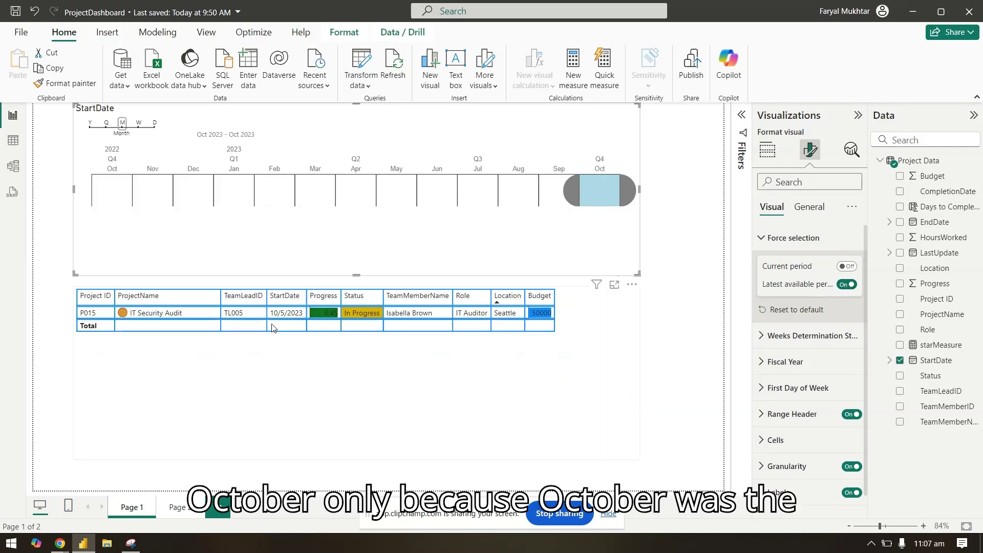
left_click(846, 284)
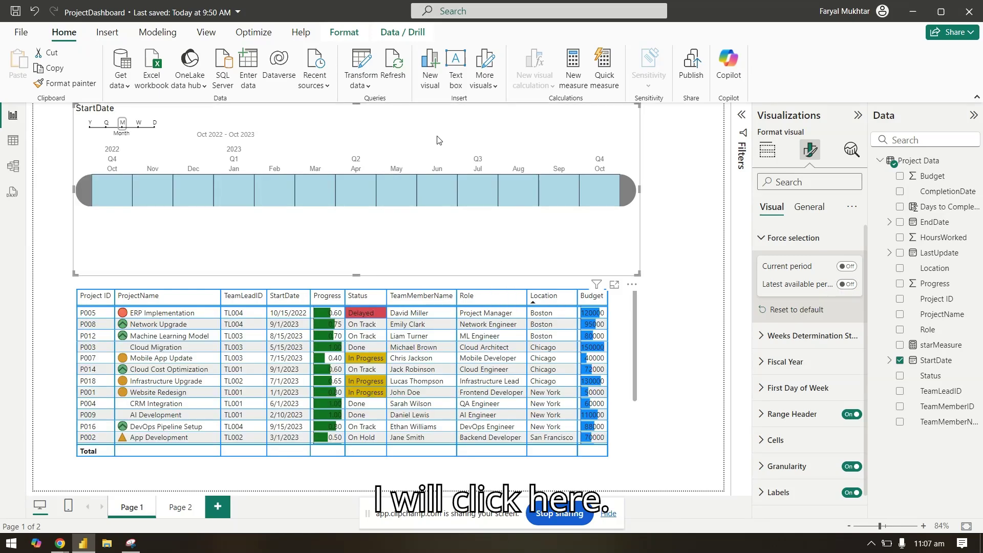
Step: Set Monday as the first day of the week for the timeline slicer
left_click(817, 237)
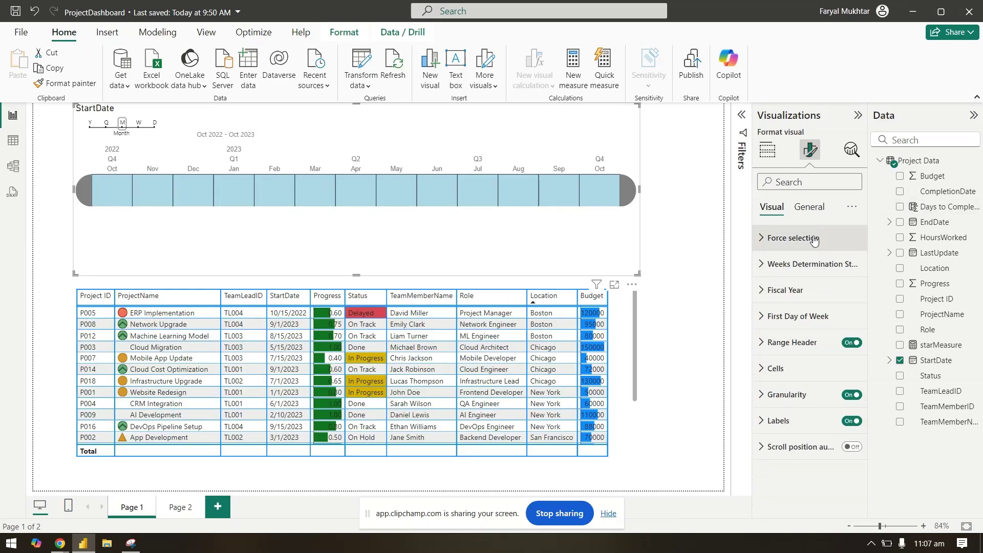
left_click(793, 315)
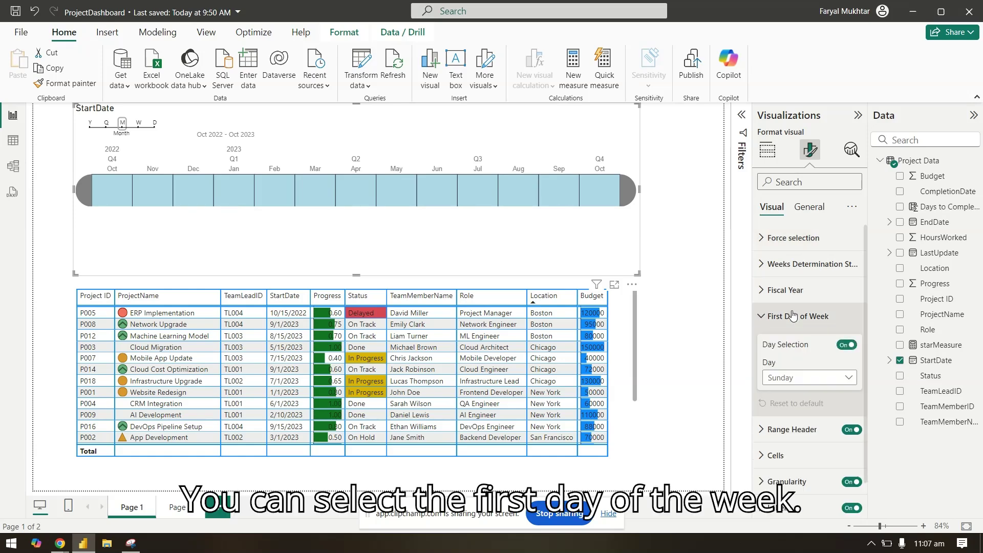
left_click(824, 378)
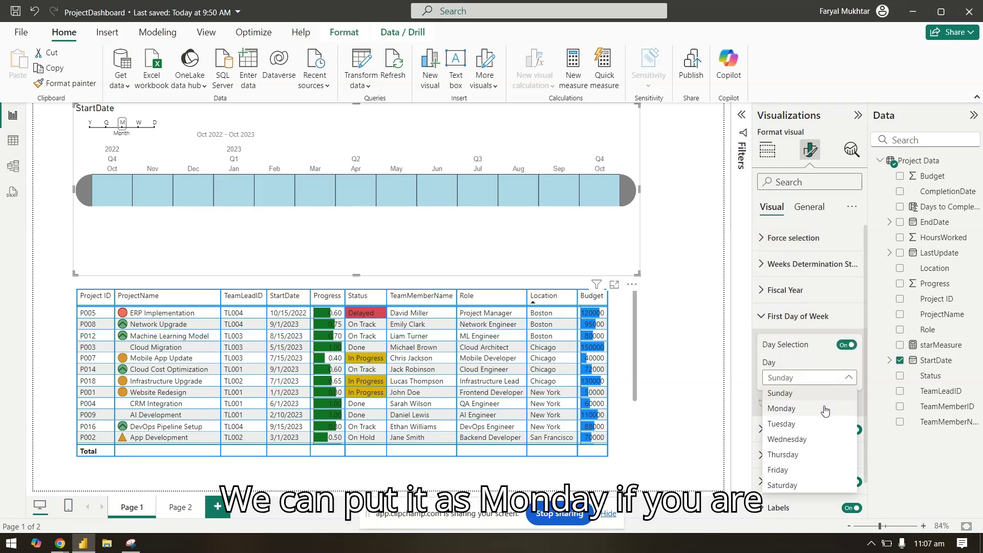
left_click(824, 409)
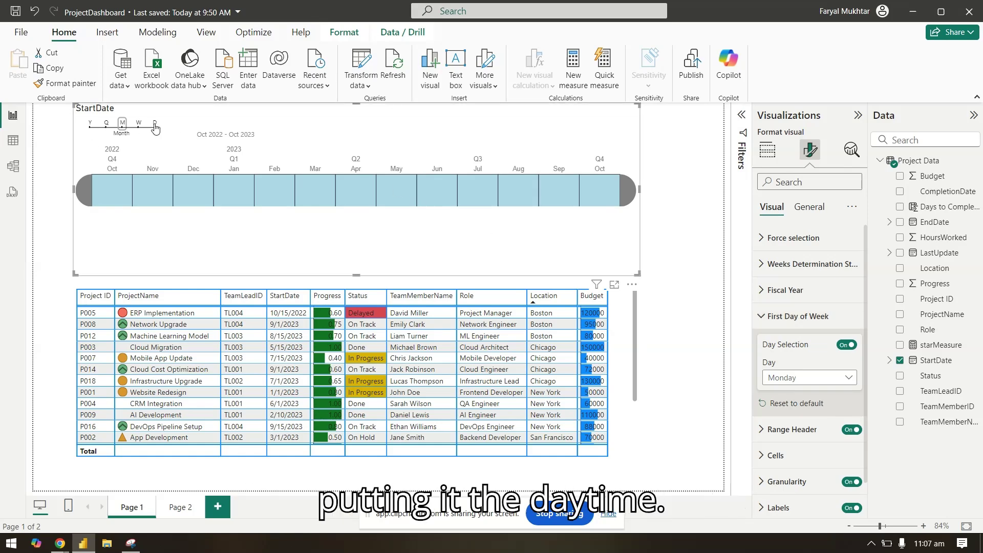
left_click(797, 316)
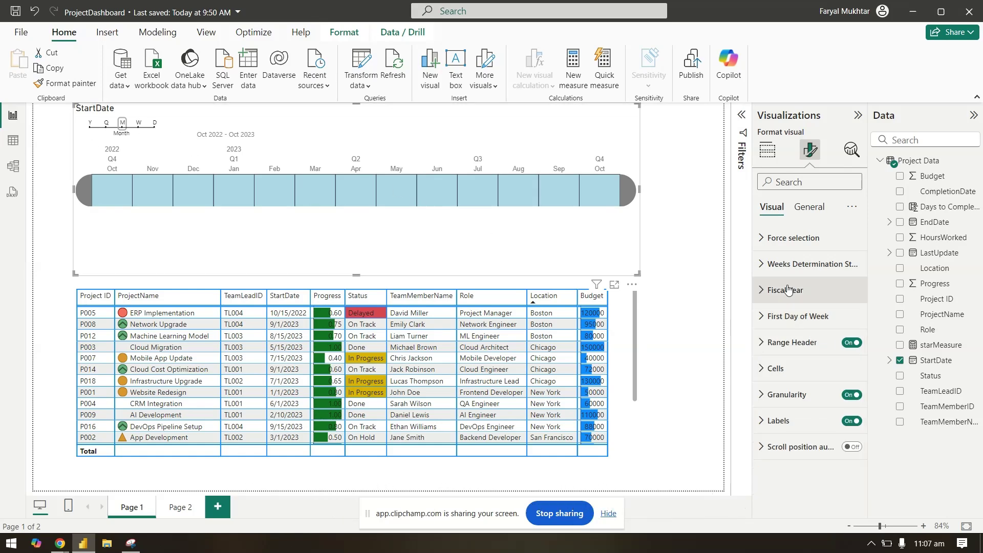
Step: Color the range header text blue, toggling the range header off and back on
left_click(788, 290)
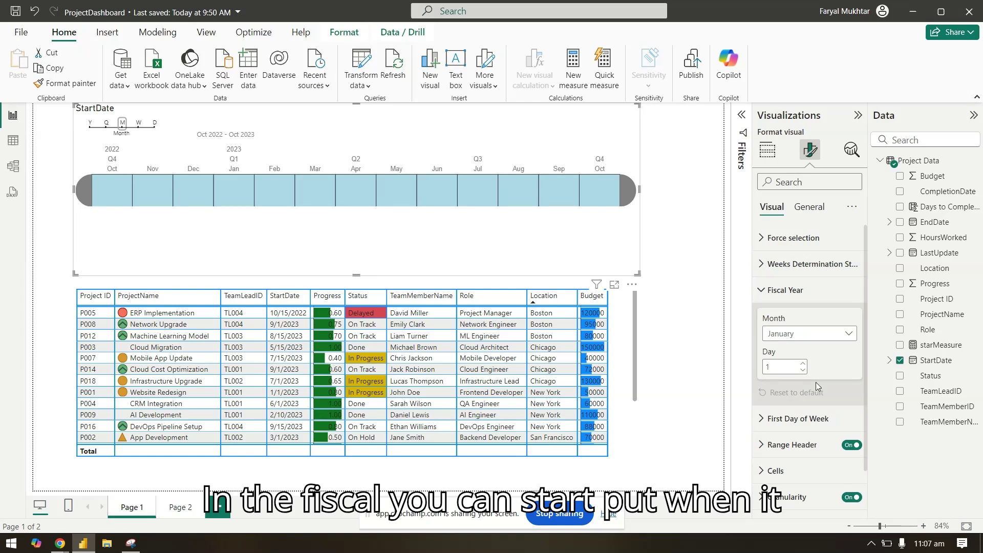
left_click(779, 290)
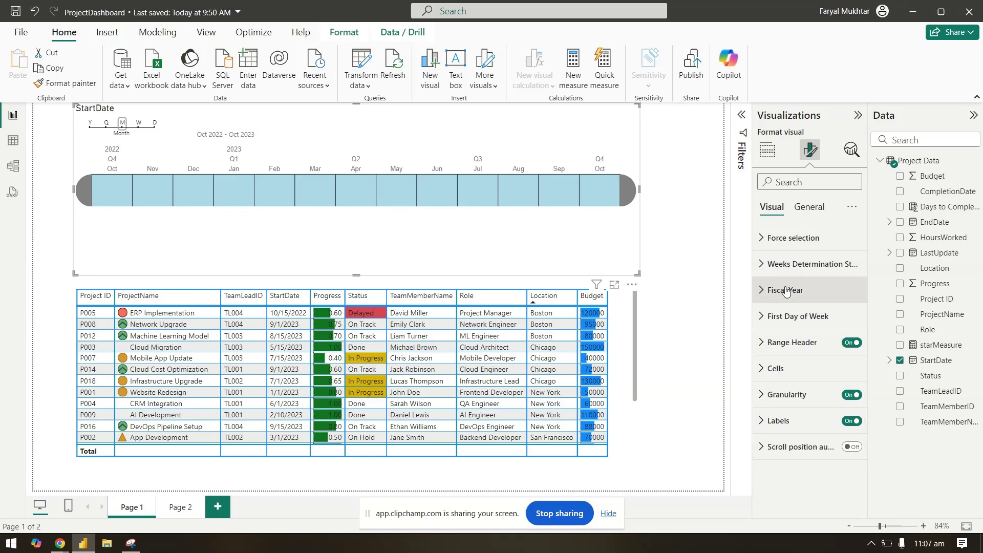
left_click(791, 343)
scroll(788, 331, "down", 2)
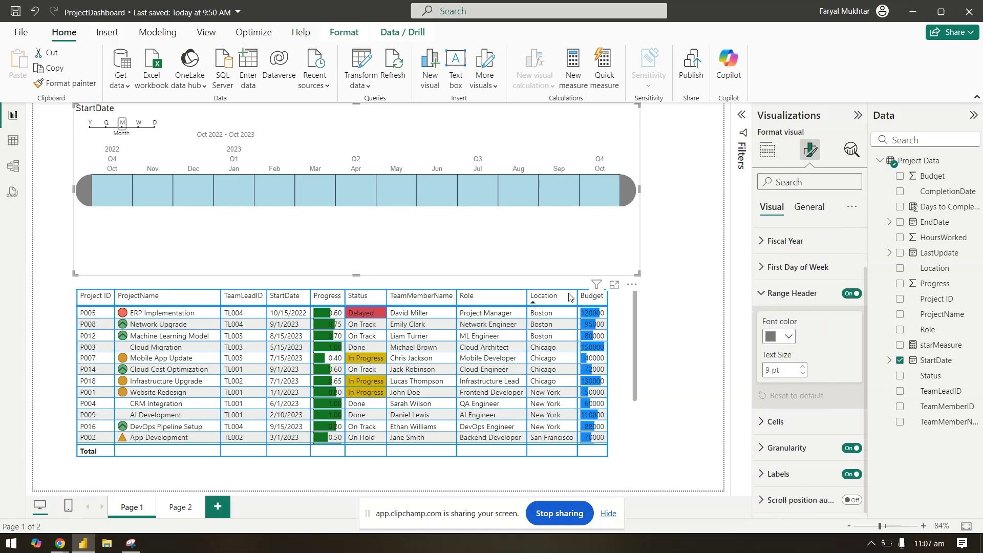
left_click(791, 336)
left_click(815, 281)
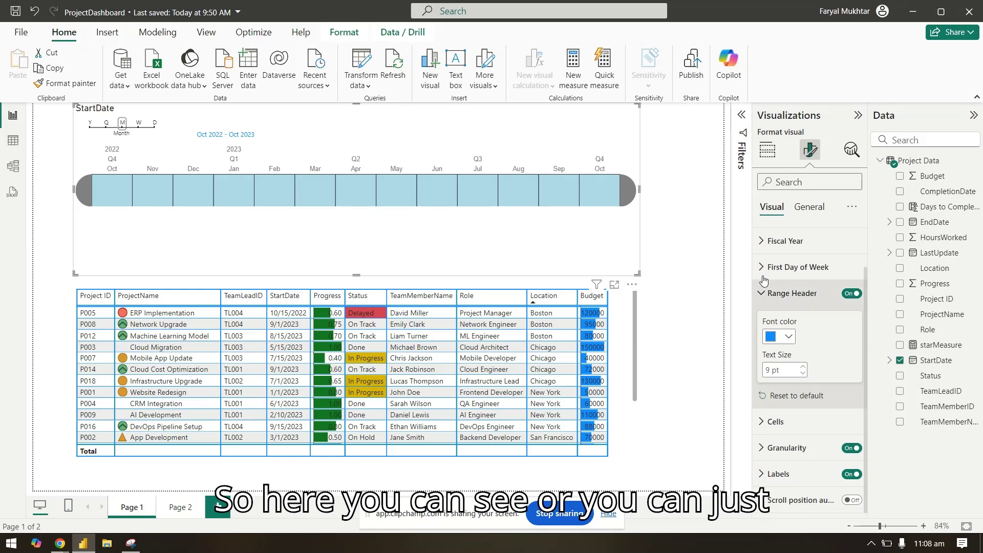
left_click(851, 293)
left_click(851, 292)
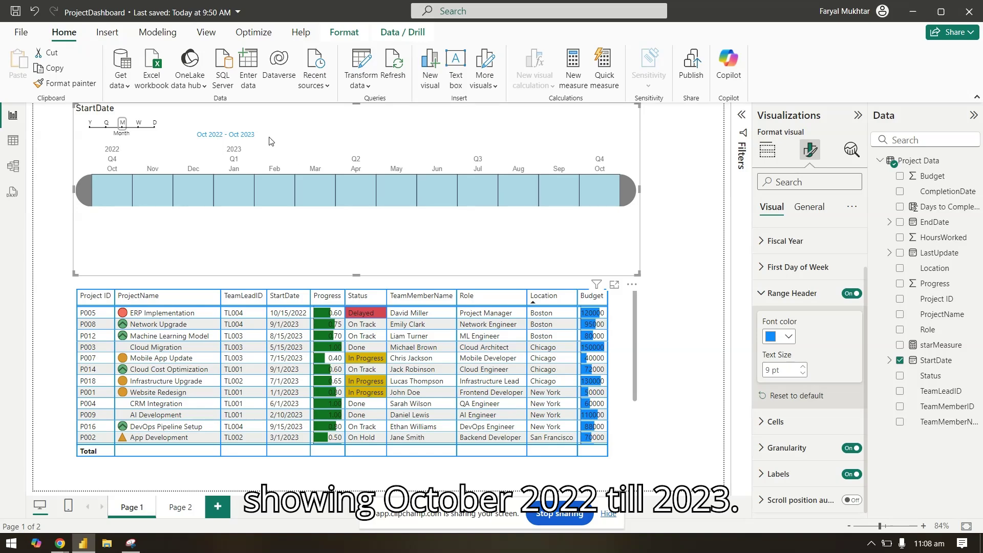
Step: Set the timeline's selected cell color to custom green #609B36
left_click(789, 293)
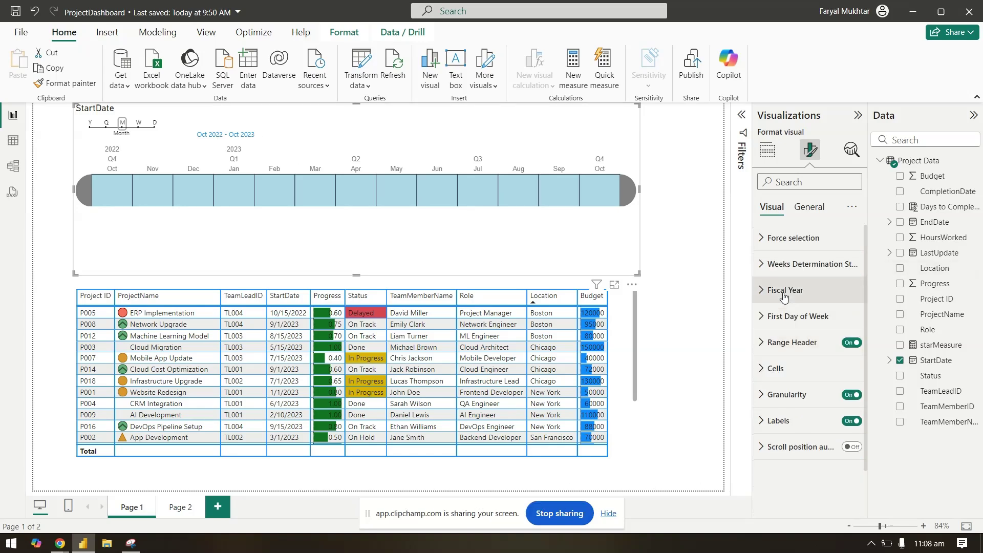
left_click(784, 340)
left_click(784, 342)
left_click(784, 367)
scroll(799, 367, "down", 2)
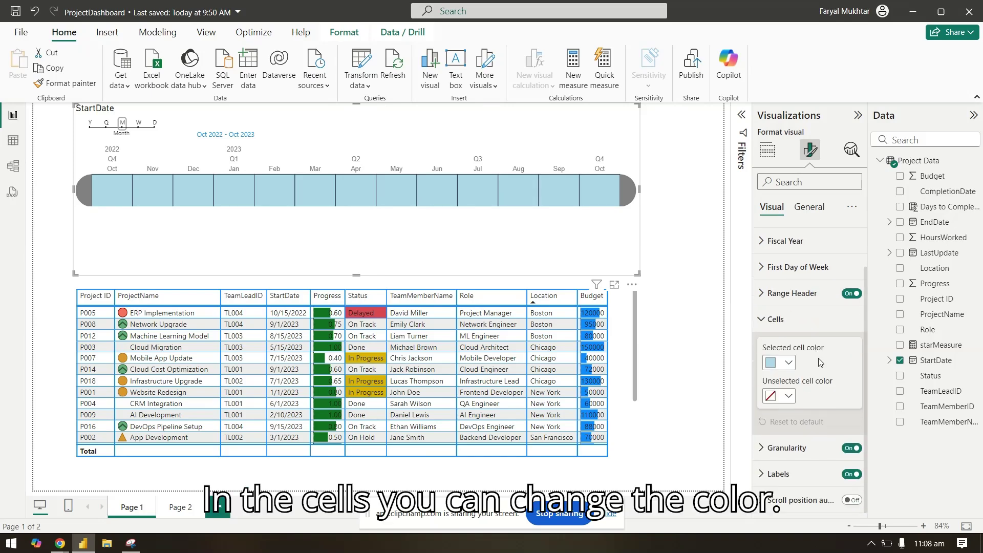
left_click(786, 366)
left_click(830, 335)
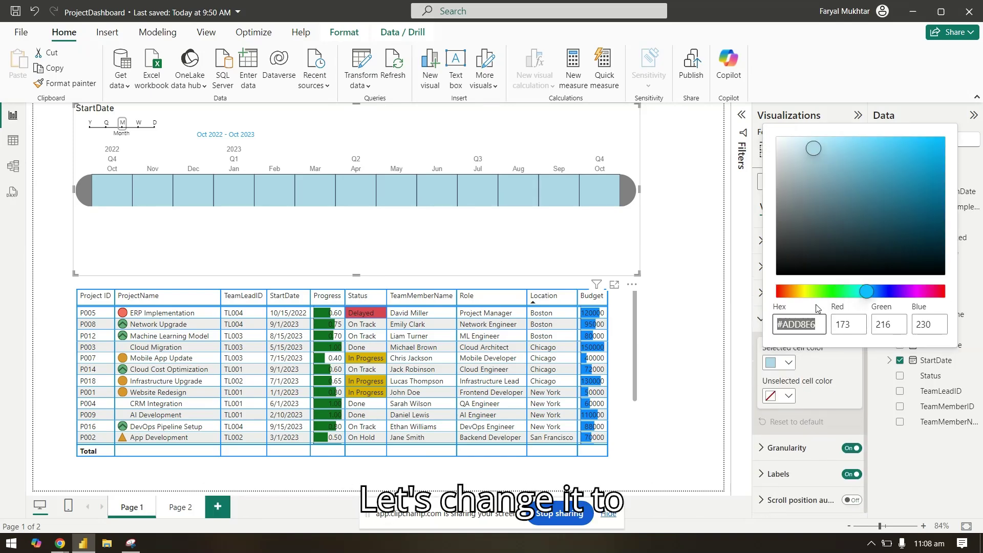
left_click(820, 291)
left_click(882, 190)
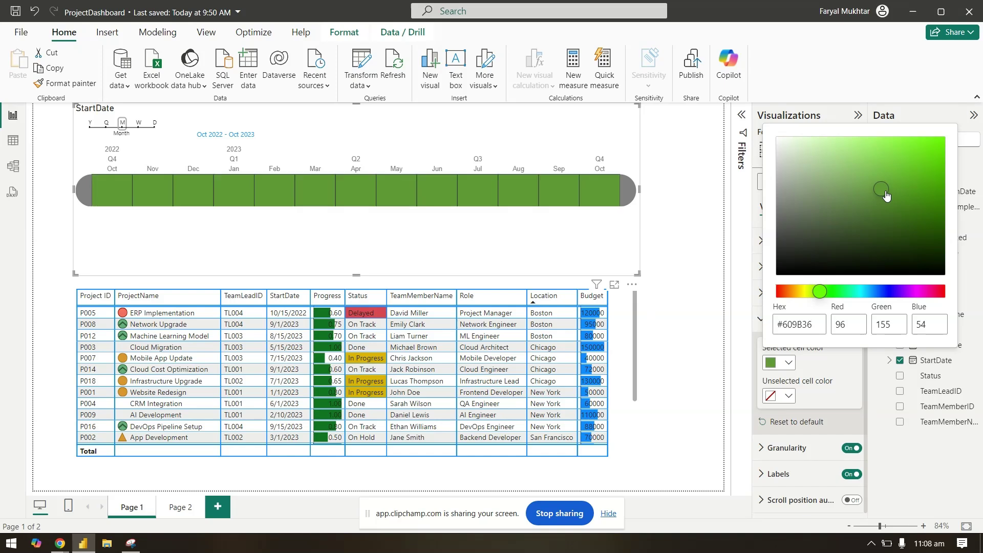
Step: Shorten the slicer visual by dragging its bottom and top edges inward
left_click(824, 372)
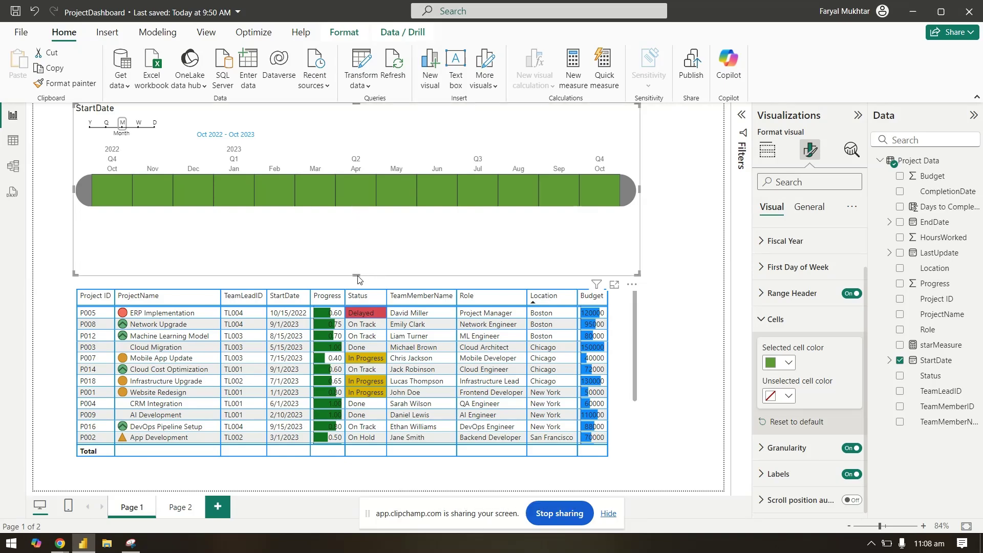
left_click_drag(357, 276, 357, 246)
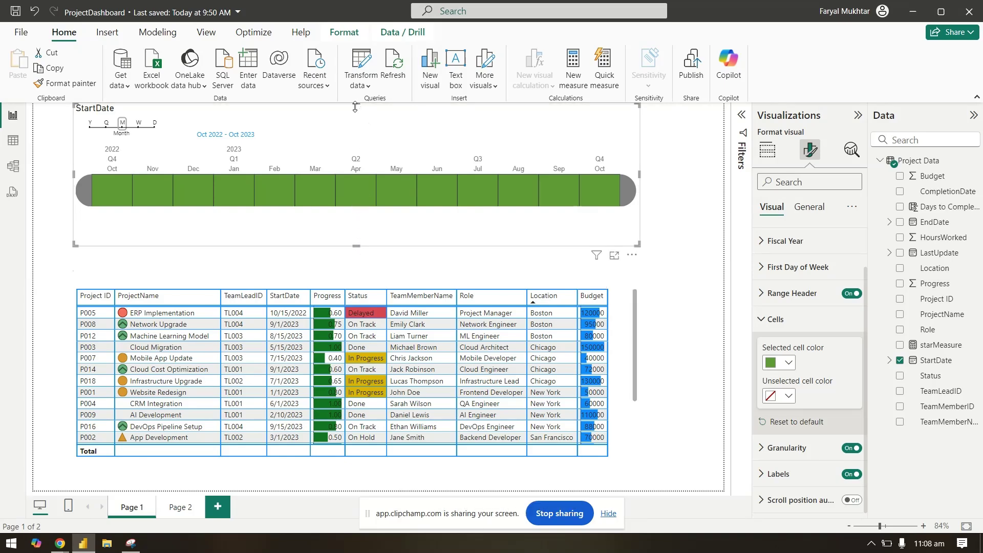
left_click_drag(365, 105, 356, 170)
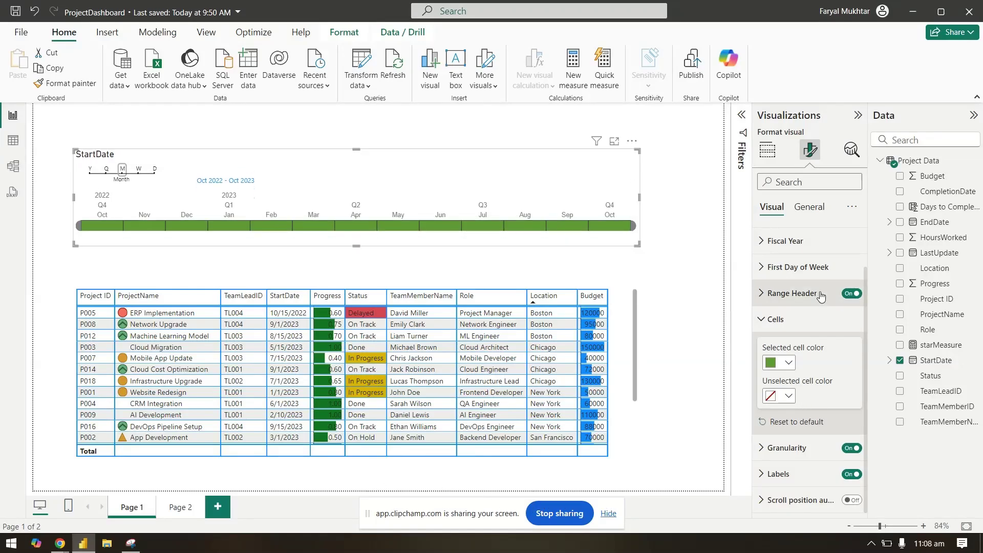
Step: Switch off Quarter, Week and Day visibility in the slicer's Granularity settings
left_click(798, 321)
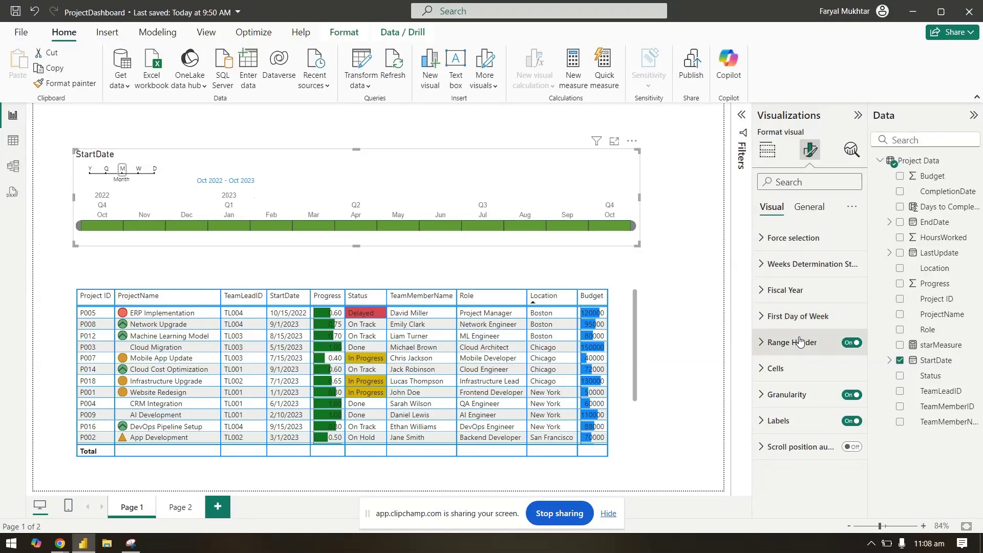
left_click(791, 396)
scroll(798, 353, "down", 2)
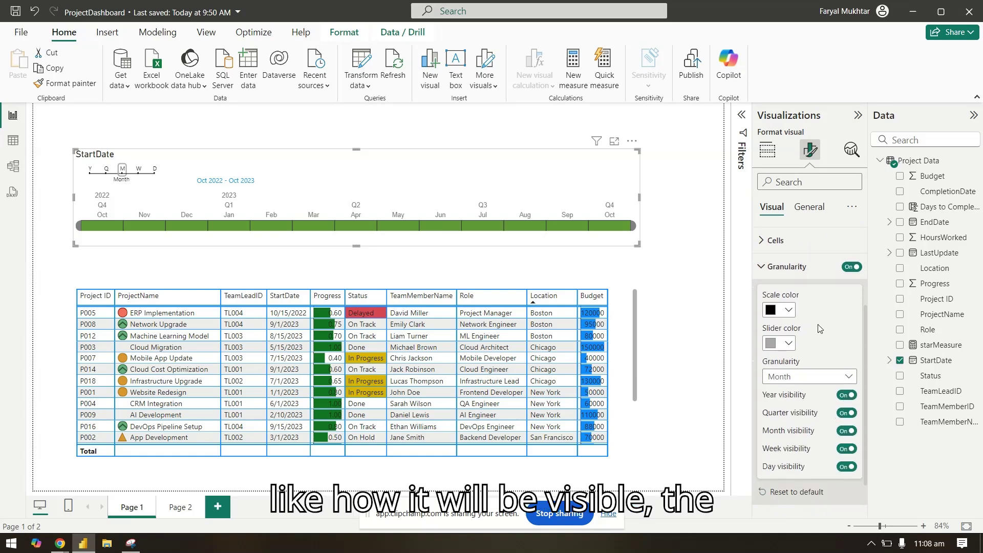
left_click(847, 413)
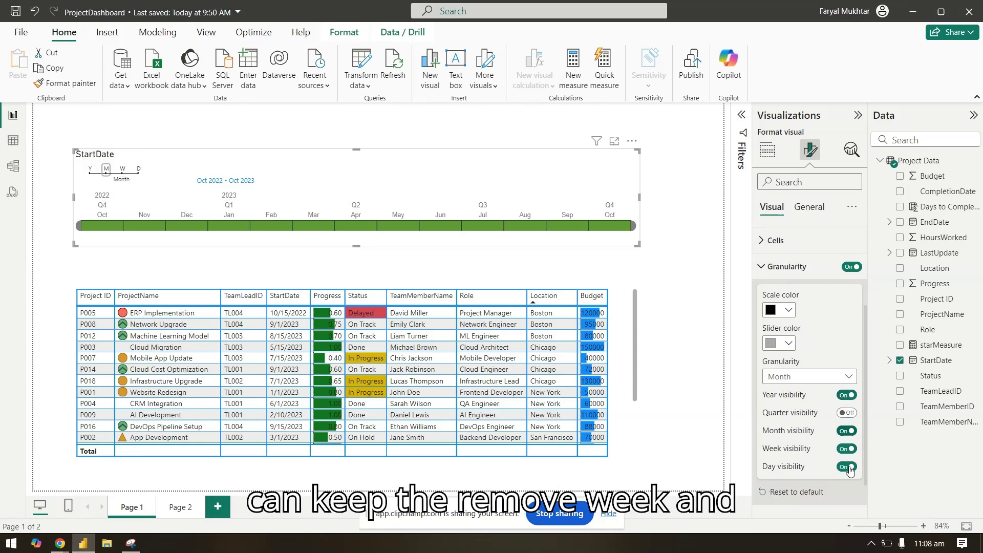
left_click(847, 449)
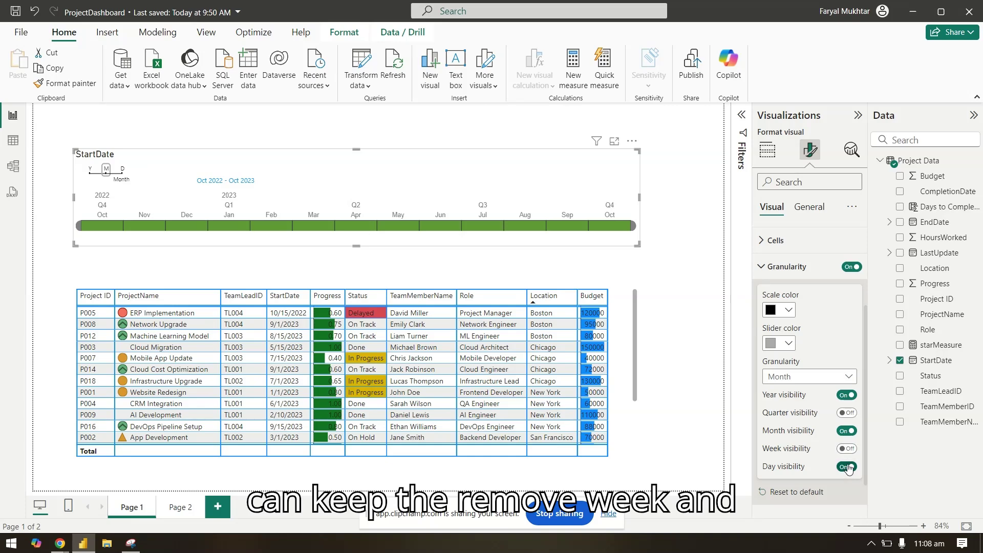
left_click(847, 467)
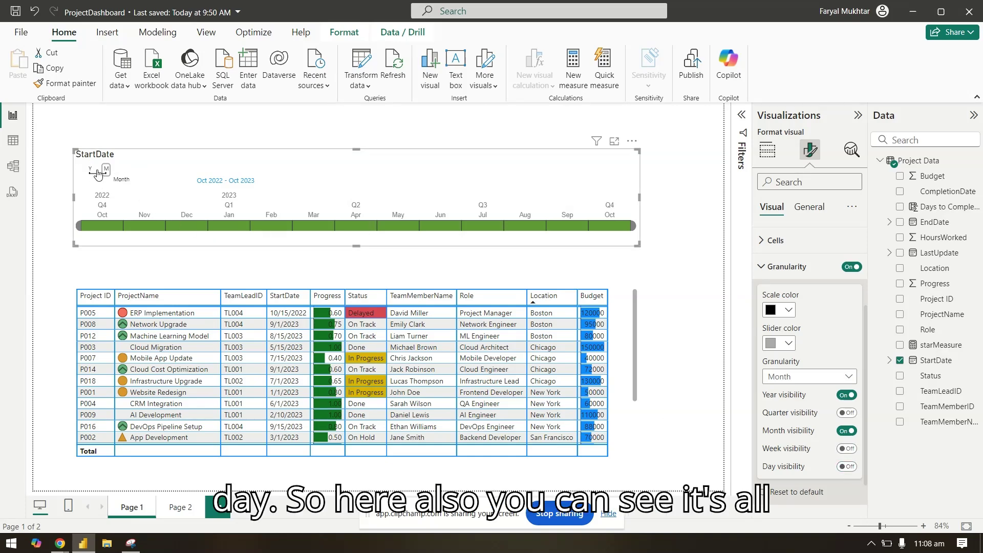
left_click(816, 267)
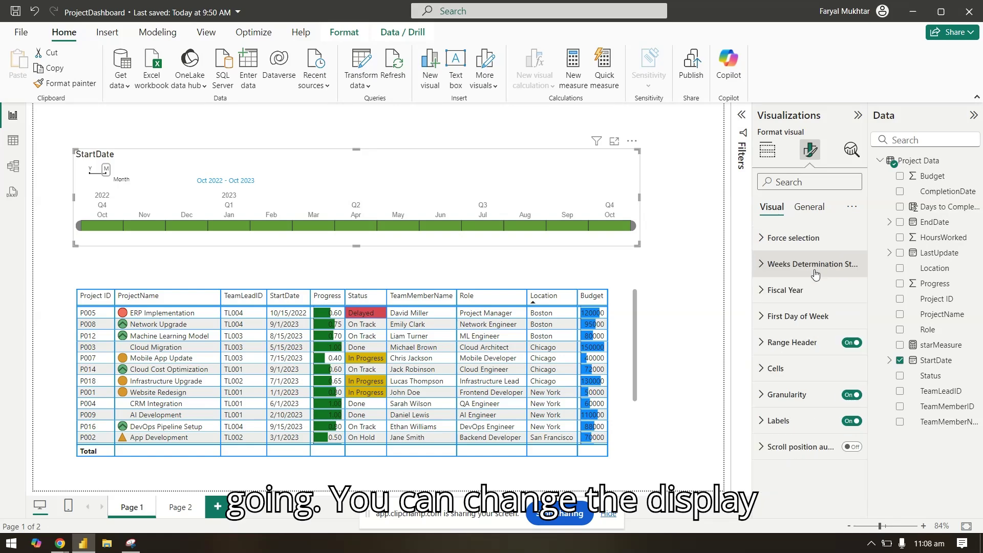
left_click(816, 422)
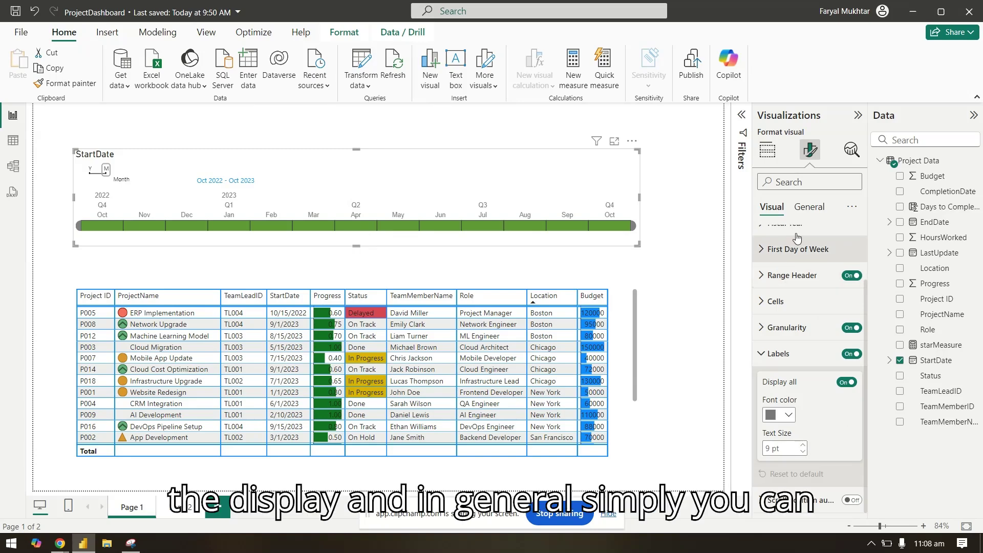
Step: Turn off the slicer's StartDate title and trim its height slightly
left_click(811, 213)
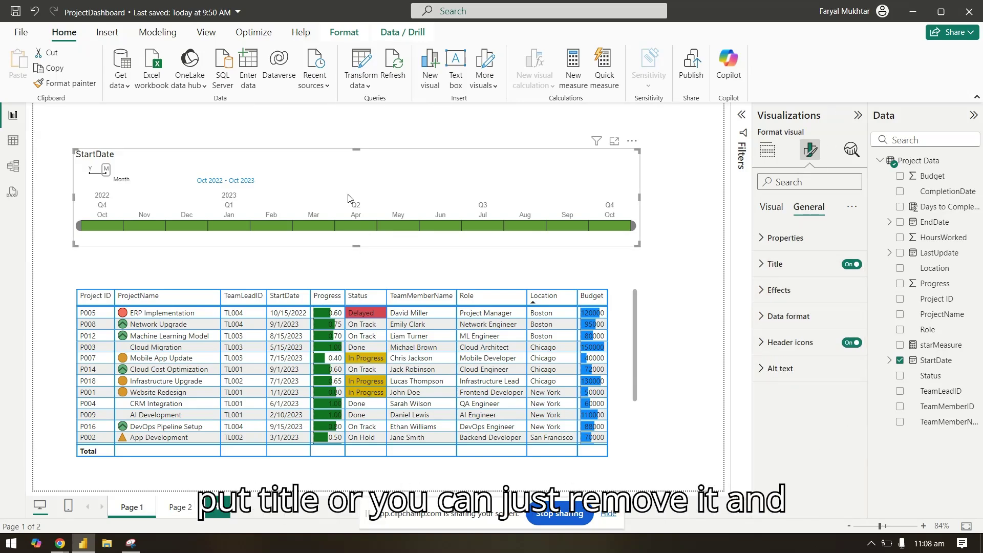
left_click(857, 265)
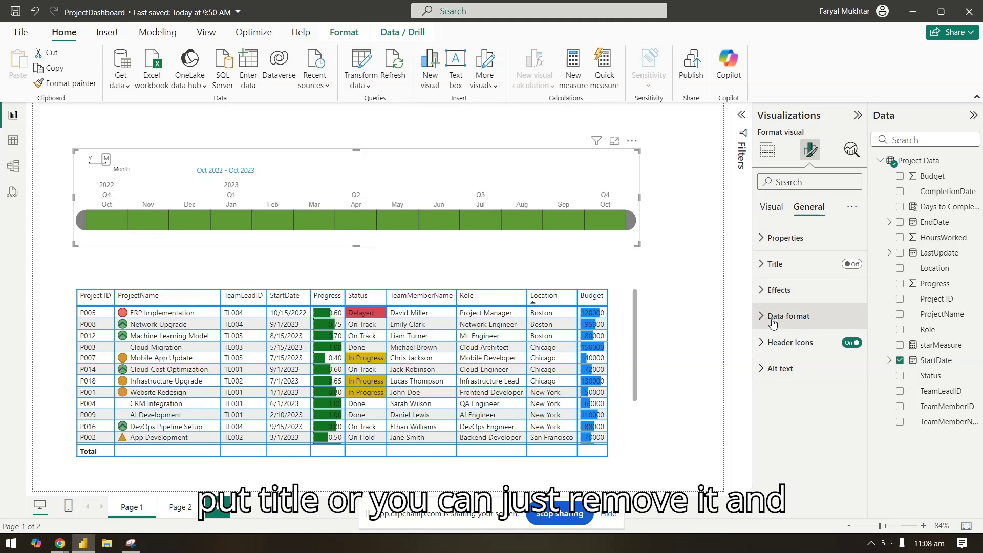
mouse_move(357, 245)
left_mouse_down()
mouse_move(351, 208)
mouse_move(348, 234)
left_mouse_up()
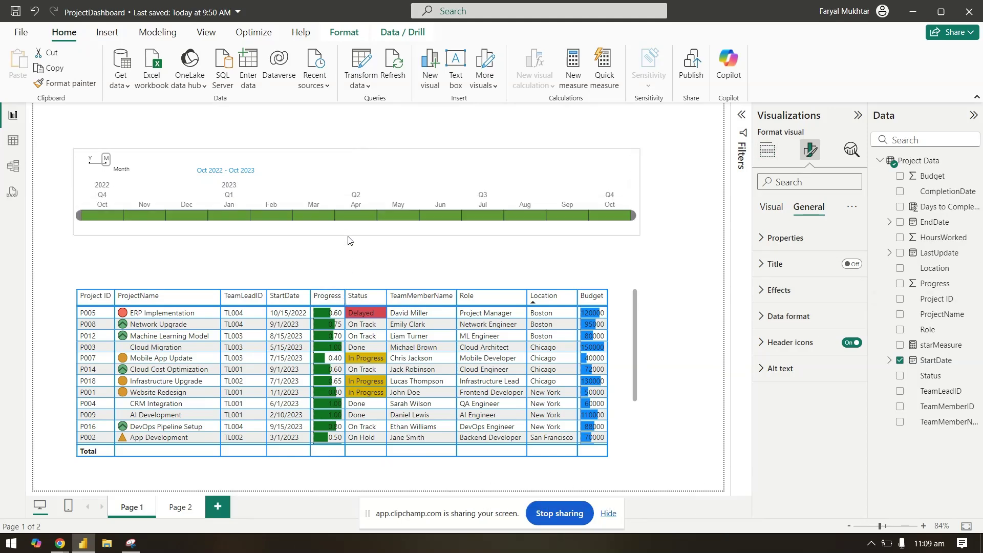
Step: Filter the table to May 2023 on the timeline, then clear the selection
left_click(680, 202)
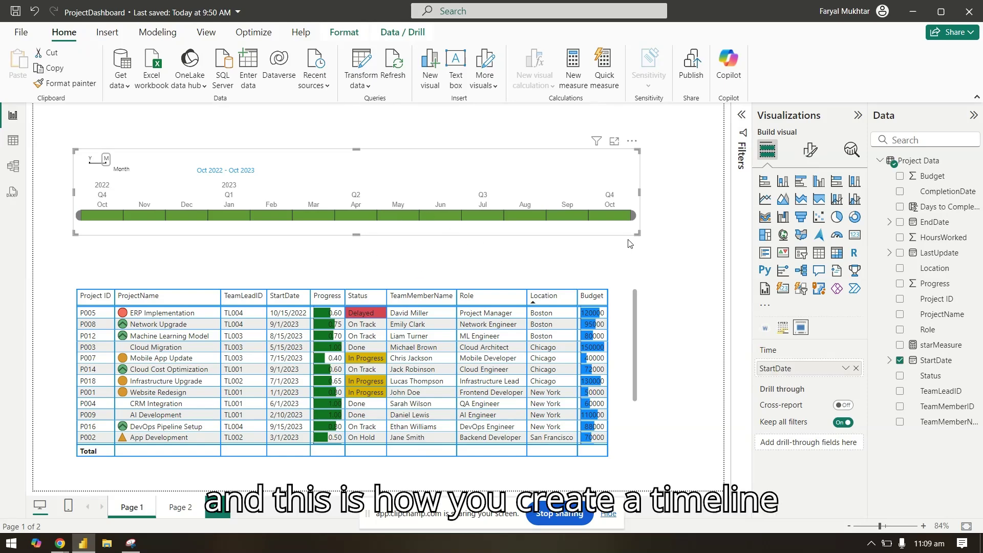
left_click(390, 215)
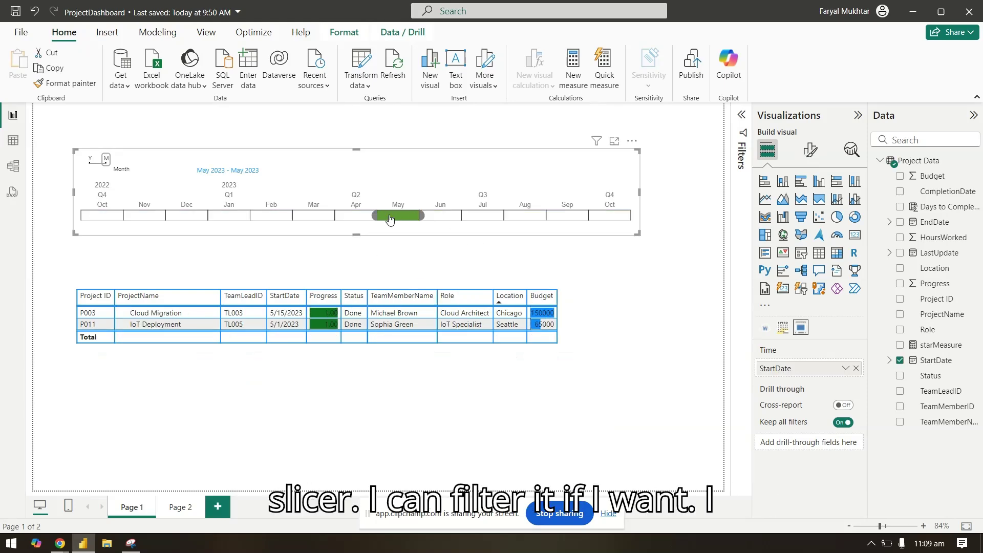
left_click(388, 178)
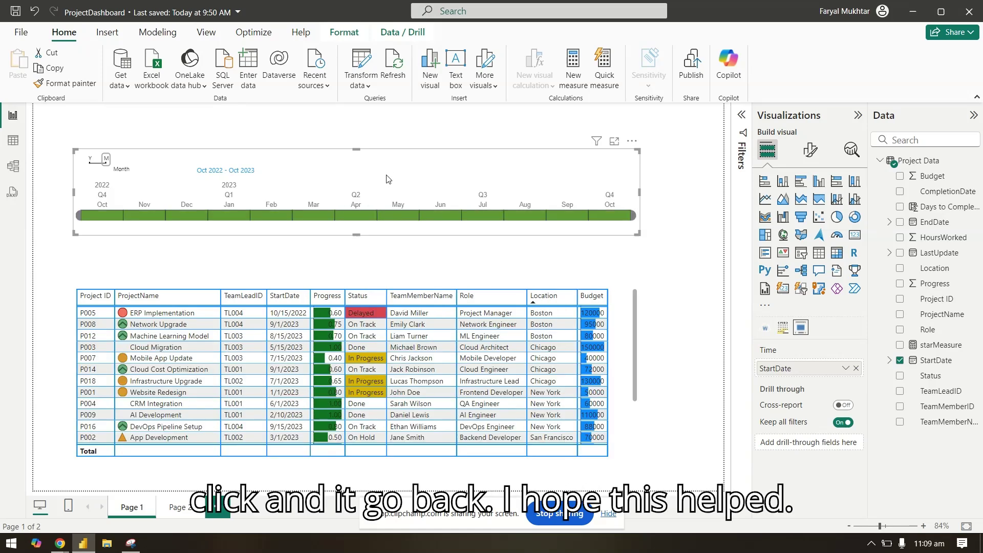